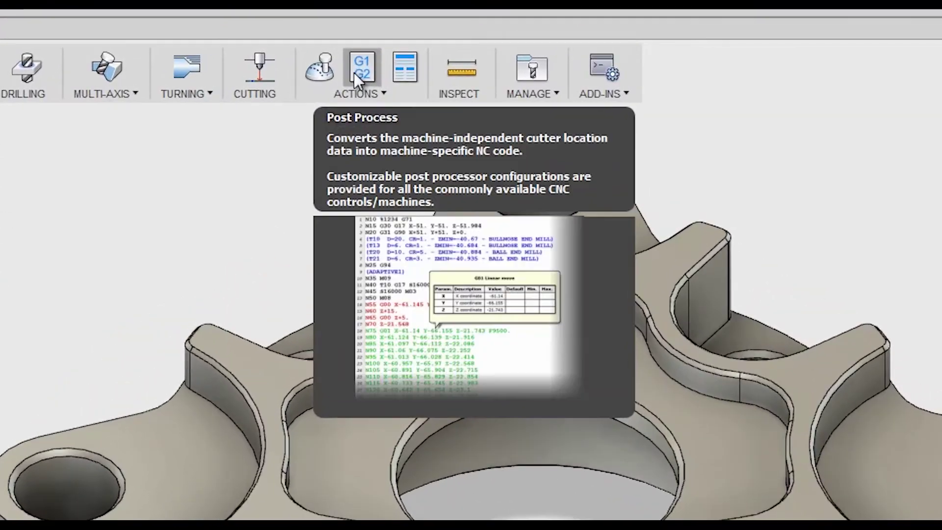
- Open Post Process and scroll through the full Post Configuration list
{"action": "left_click", "coordinate": [354, 73]}
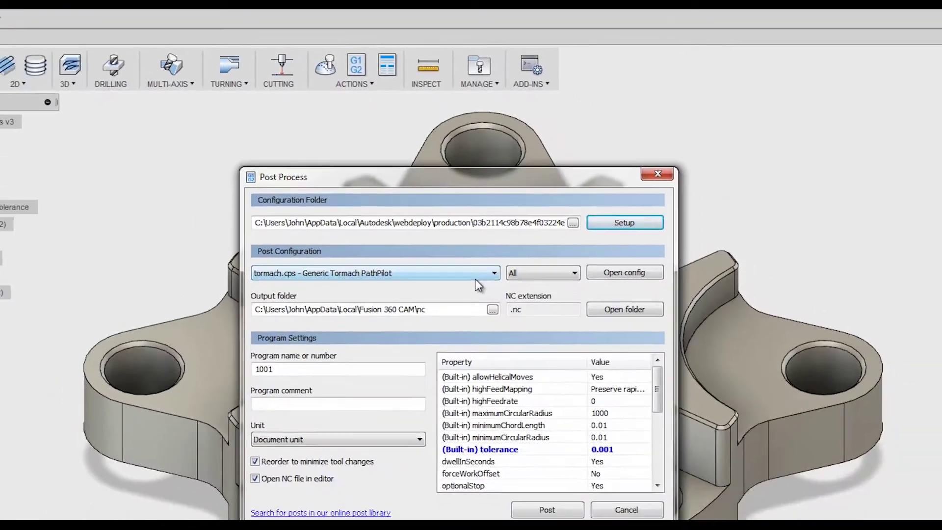
{"action": "left_click", "coordinate": [494, 272]}
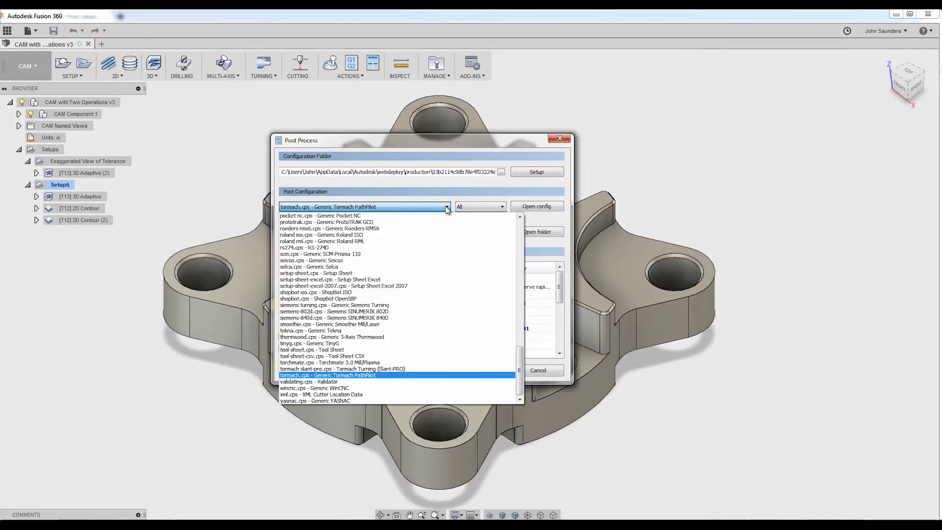
{"action": "left_click_drag", "start_coordinate": [519, 385], "coordinate": [528, 306]}
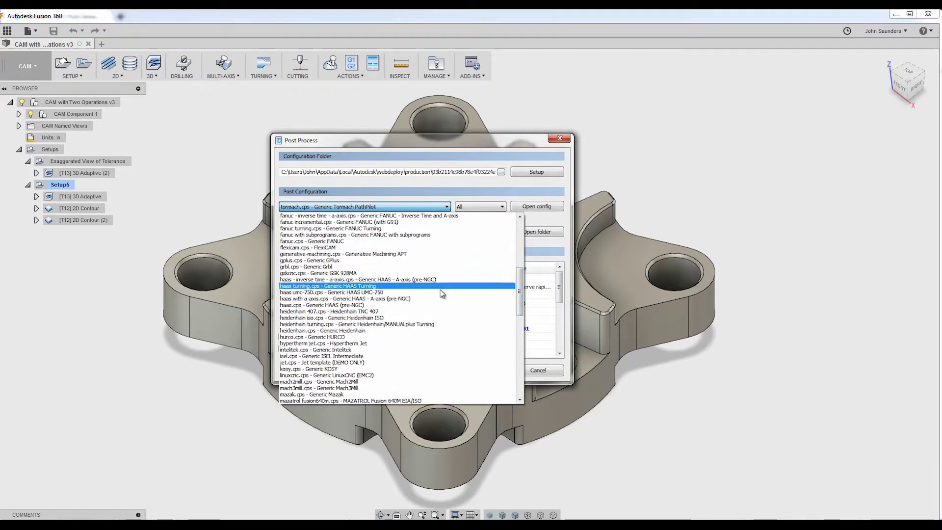
{"action": "scroll", "coordinate": [443, 309], "scroll_direction": "down", "scroll_amount": 9}
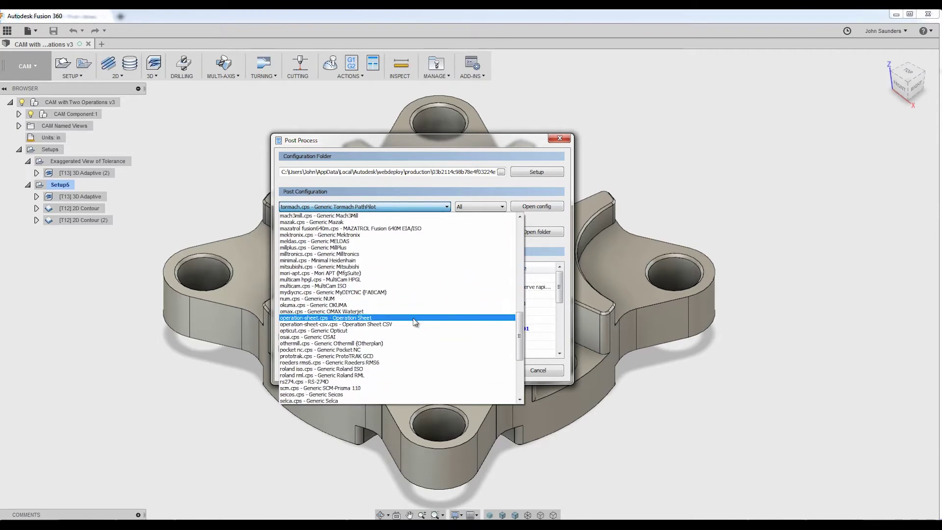
- Close and reopen the post list several times, scrolling back to its top
{"action": "left_click", "coordinate": [446, 207]}
{"action": "left_click", "coordinate": [446, 207]}
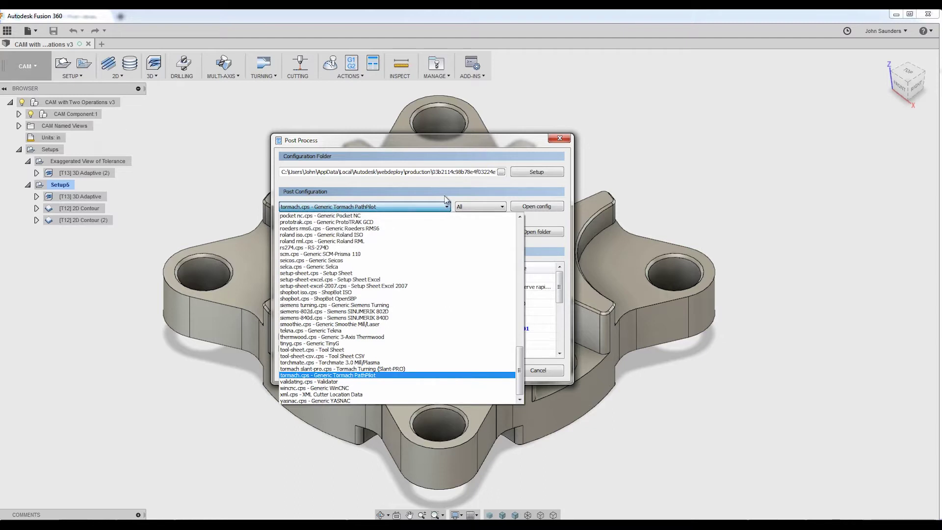
{"action": "left_click", "coordinate": [445, 198]}
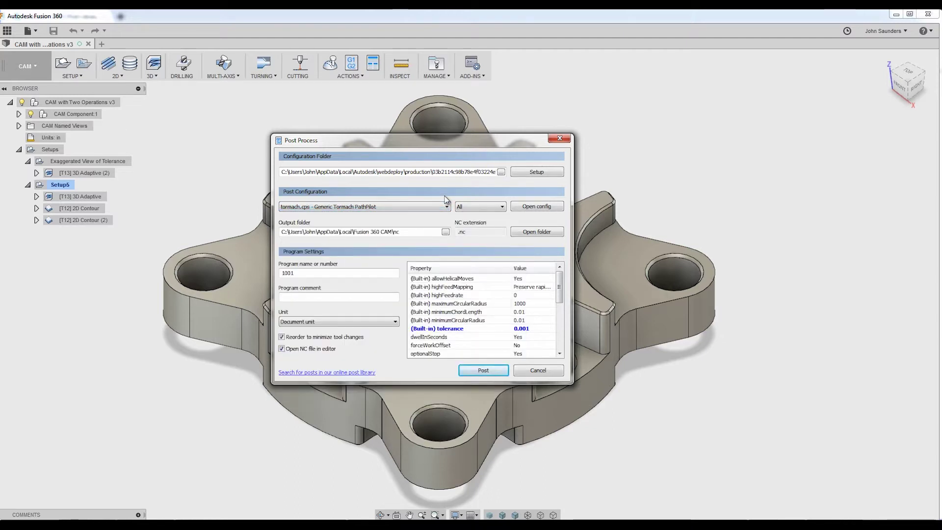
{"action": "left_click", "coordinate": [443, 207]}
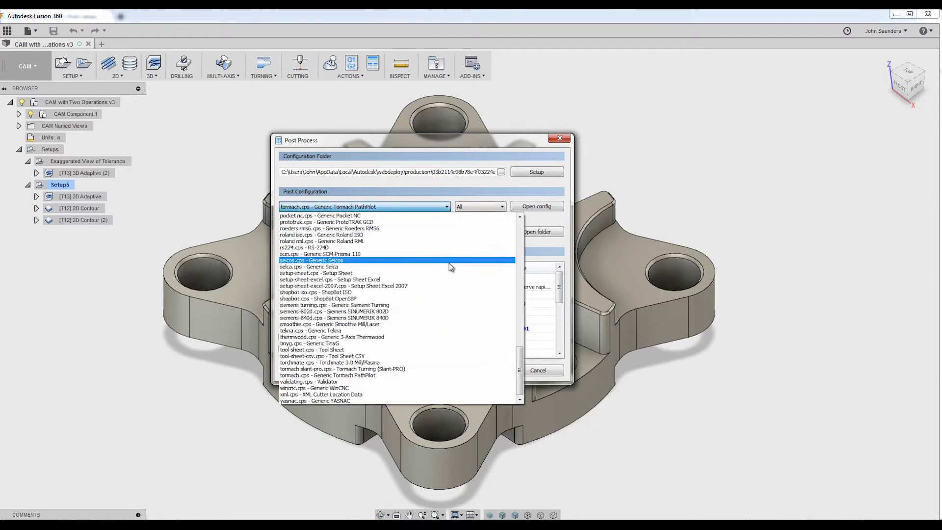
{"action": "left_click", "coordinate": [427, 194]}
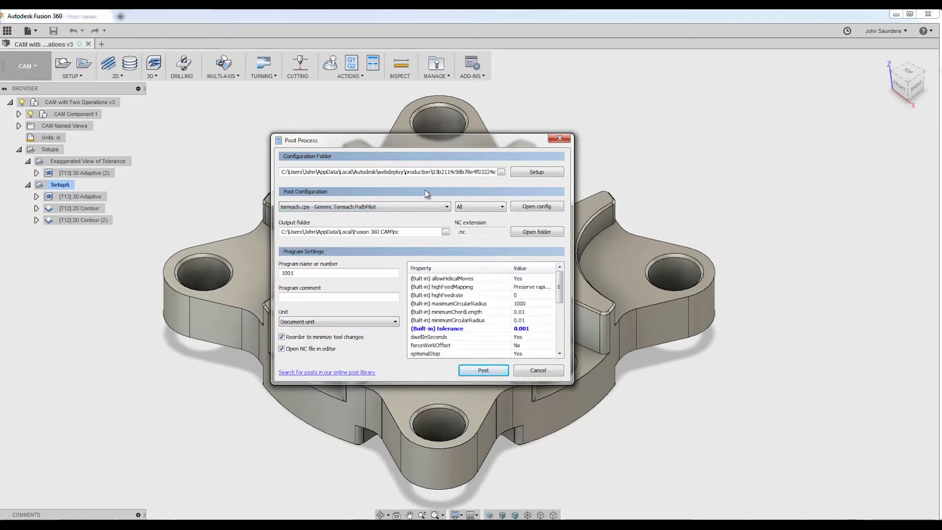
{"action": "left_click", "coordinate": [416, 210]}
{"action": "scroll", "coordinate": [397, 309], "scroll_direction": "up", "scroll_amount": 10}
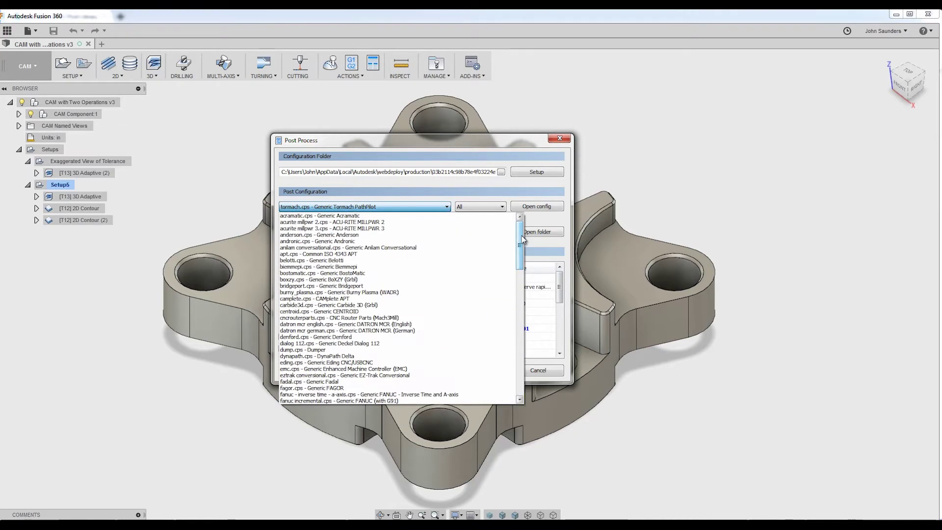
- Switch the post source to cloud posts, loading HAAS NGC G68 fromCJ.cps
{"action": "key", "text": "Return"}
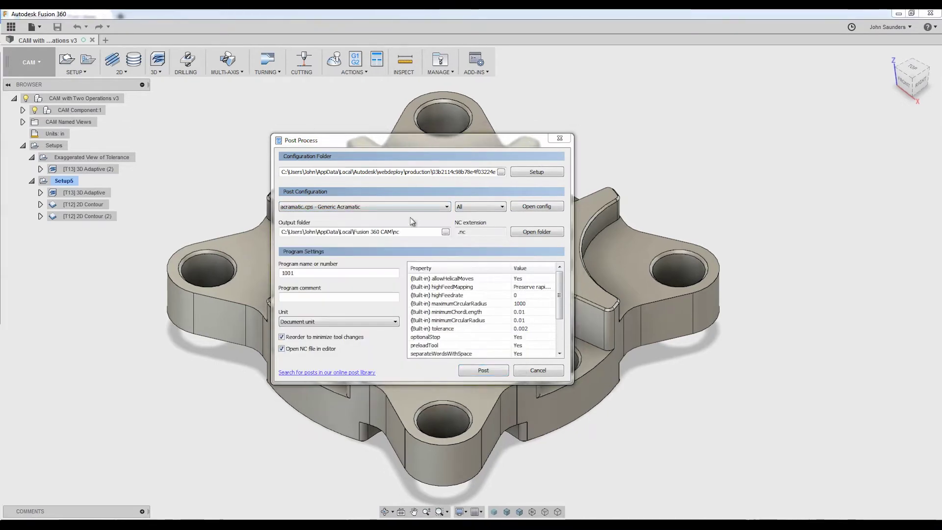
{"action": "left_click", "coordinate": [547, 173]}
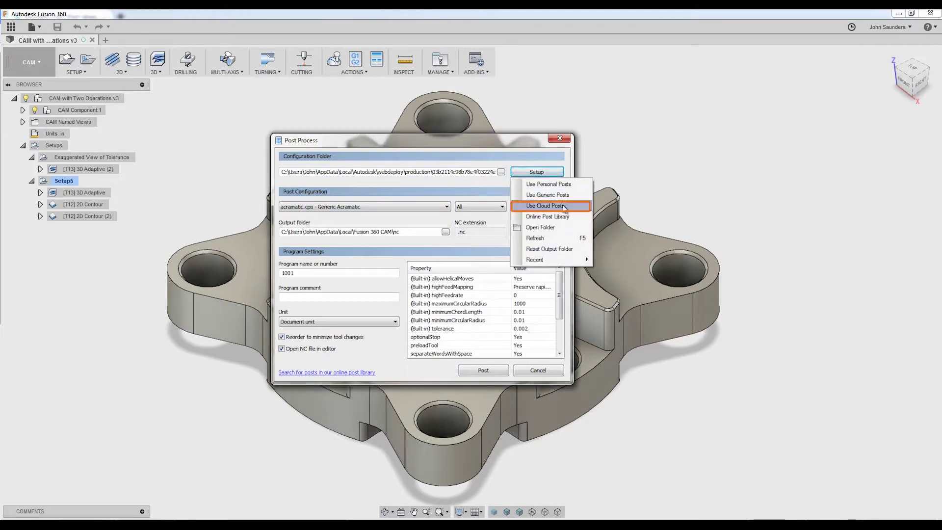
{"action": "left_click", "coordinate": [570, 209]}
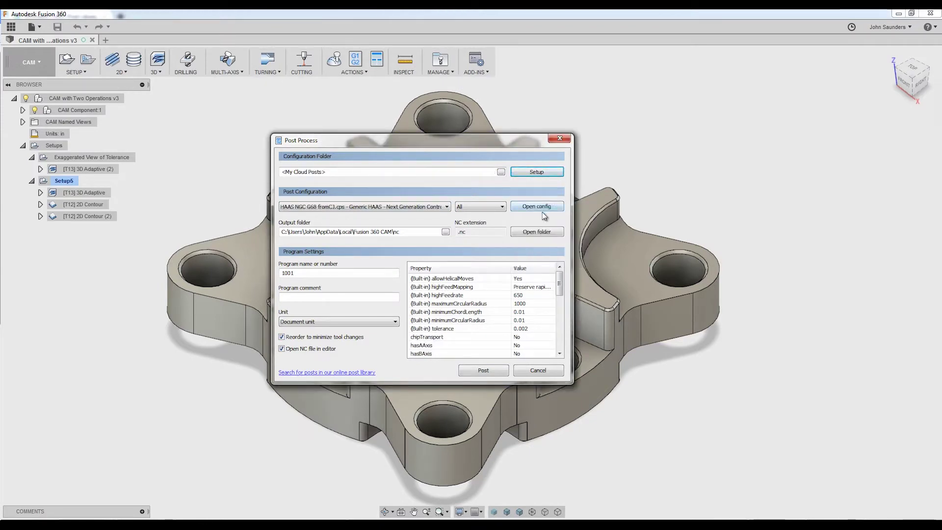
{"action": "left_click", "coordinate": [430, 208]}
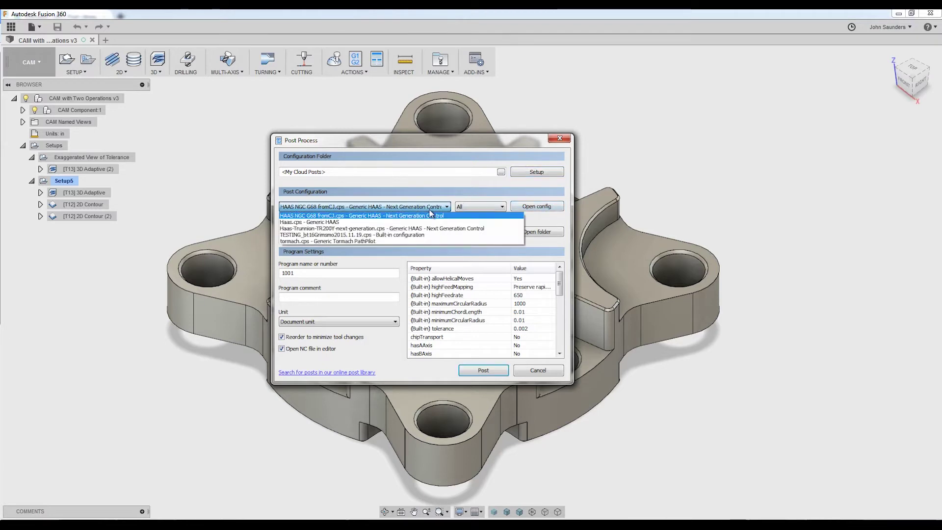
{"action": "left_click", "coordinate": [426, 193]}
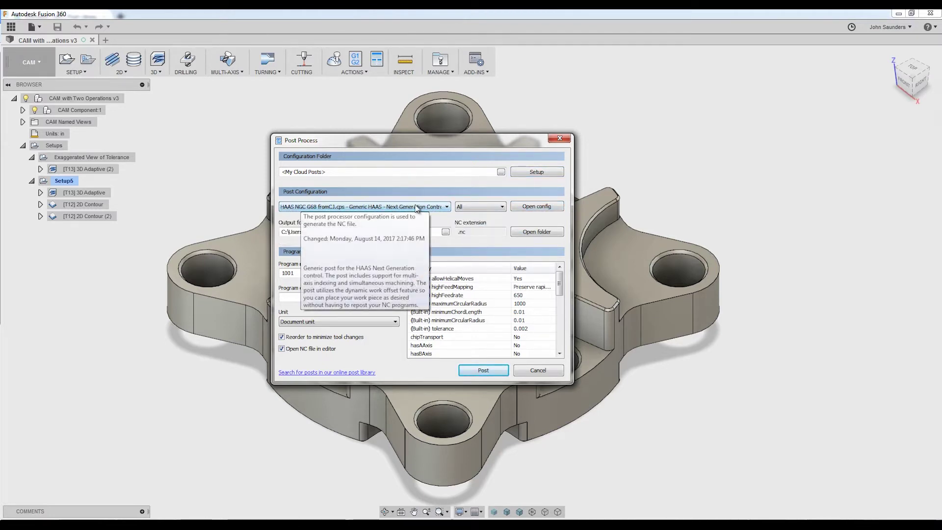
- Review the uploaded Haas and Tormach cloud posts, then go to the online Post Library
{"action": "left_click", "coordinate": [442, 206]}
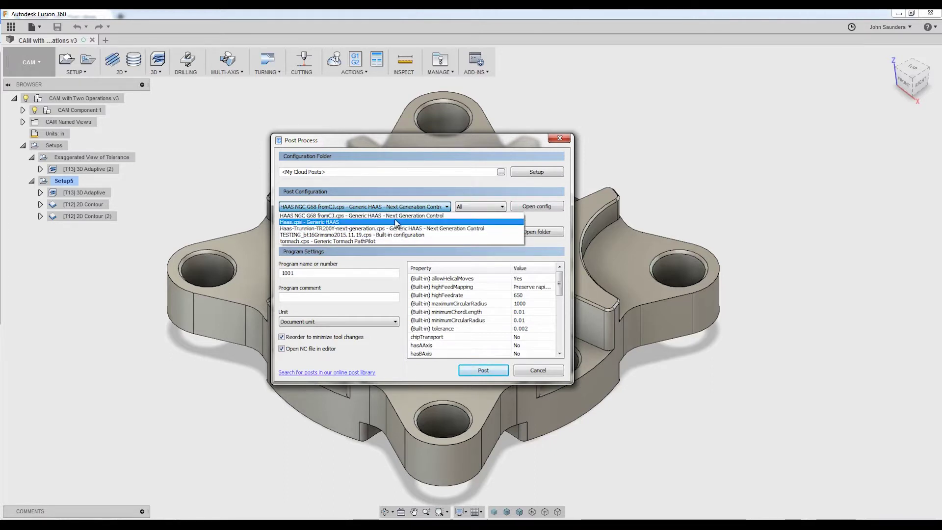
{"action": "left_click", "coordinate": [394, 223]}
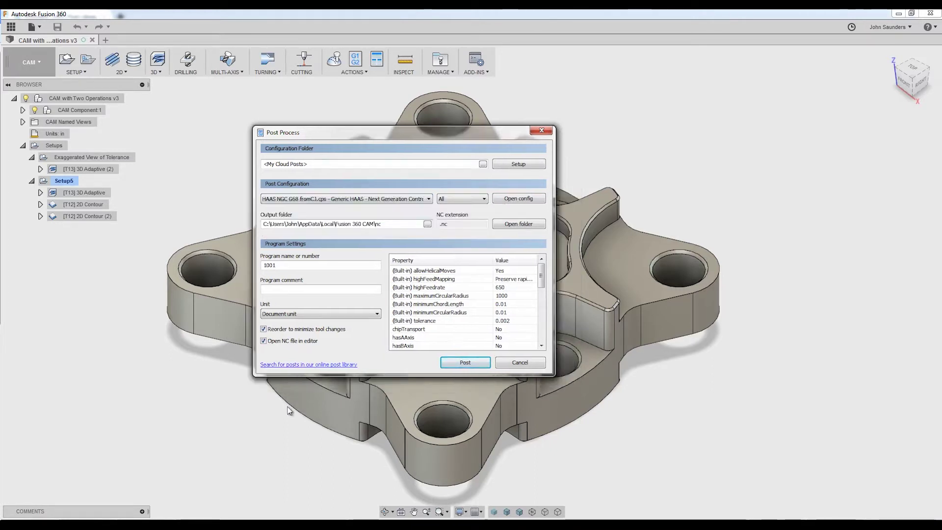
{"action": "left_click", "coordinate": [294, 365]}
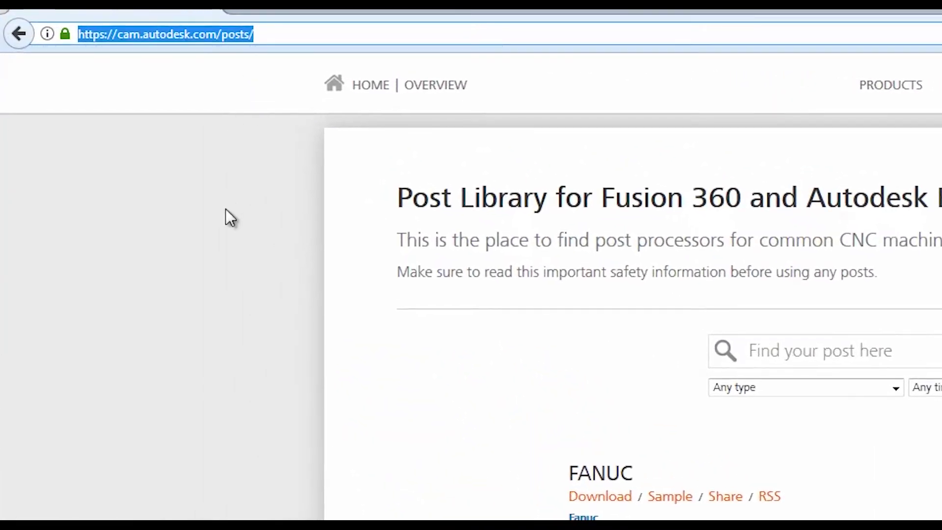
- Download the Tormach PathPilot post as tormach.cps into Temp\Post Video and check the file
{"action": "left_click", "coordinate": [211, 400]}
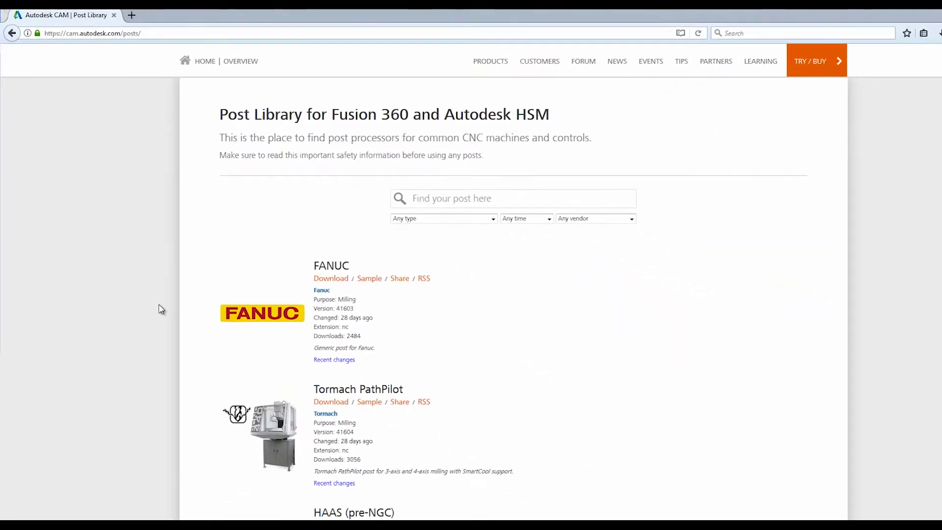
{"action": "scroll", "coordinate": [162, 309], "scroll_direction": "down", "scroll_amount": 2}
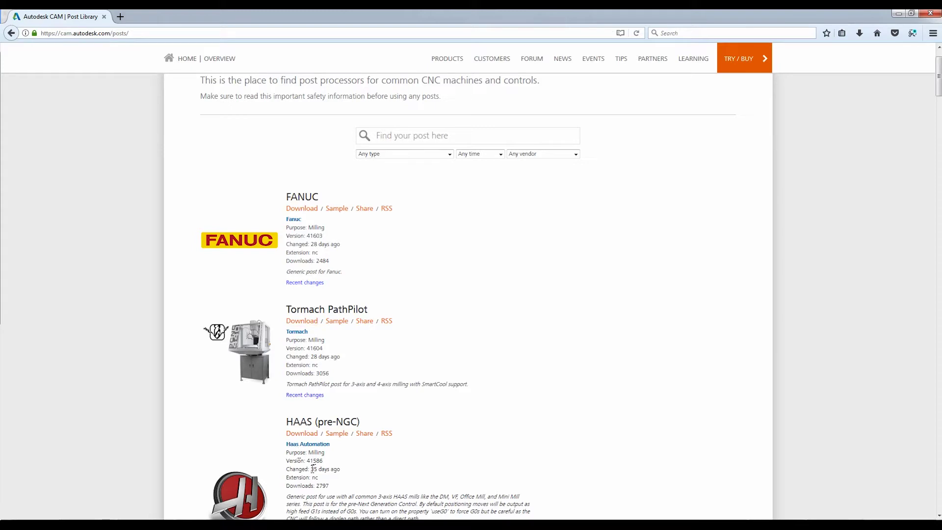
{"action": "scroll", "coordinate": [366, 380], "scroll_direction": "down", "scroll_amount": 2}
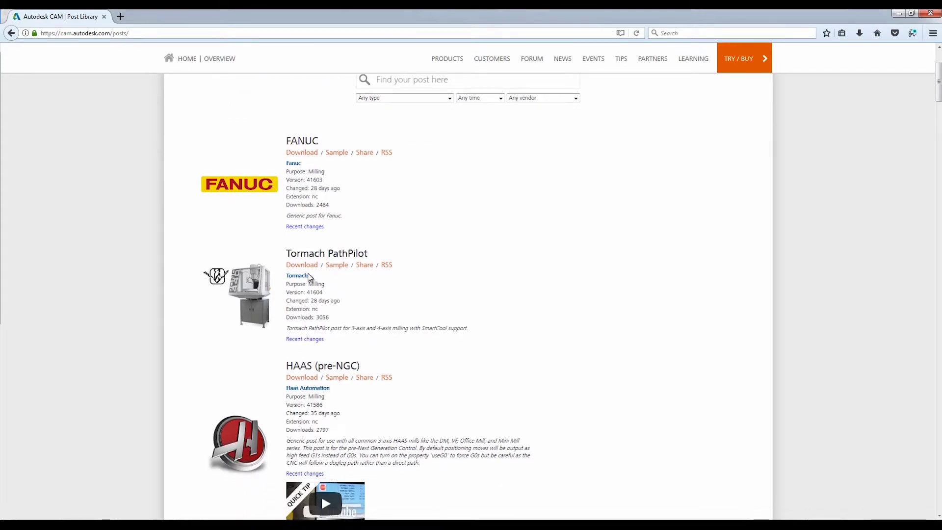
{"action": "left_click", "coordinate": [301, 265]}
{"action": "left_click", "coordinate": [589, 431]}
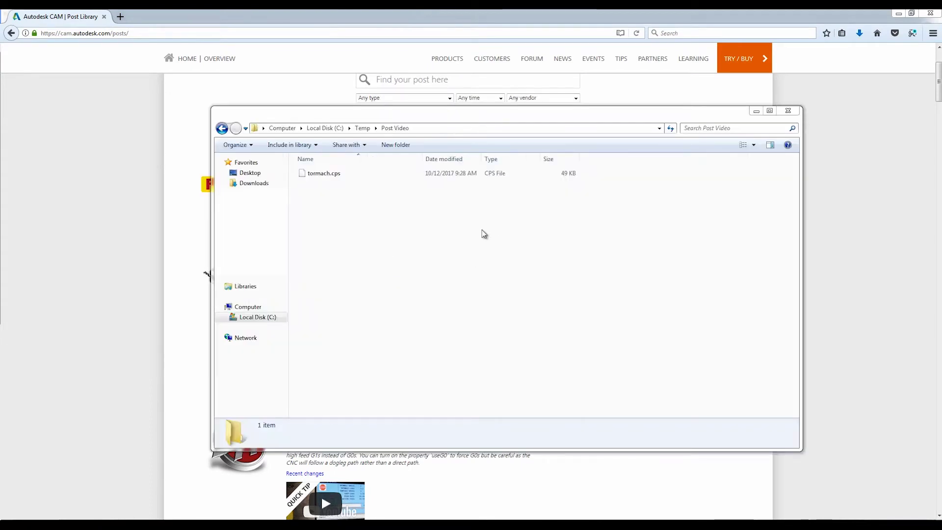
{"action": "left_click", "coordinate": [337, 174]}
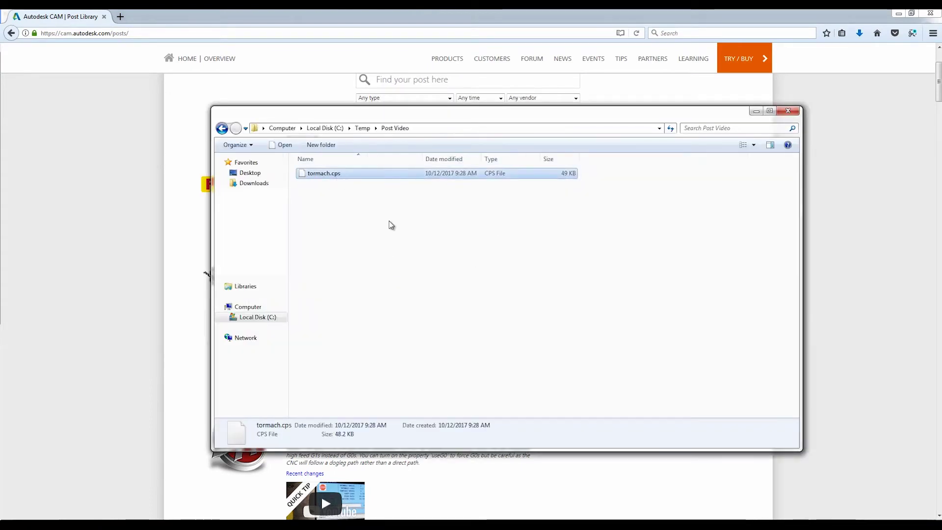
{"action": "left_click", "coordinate": [391, 225]}
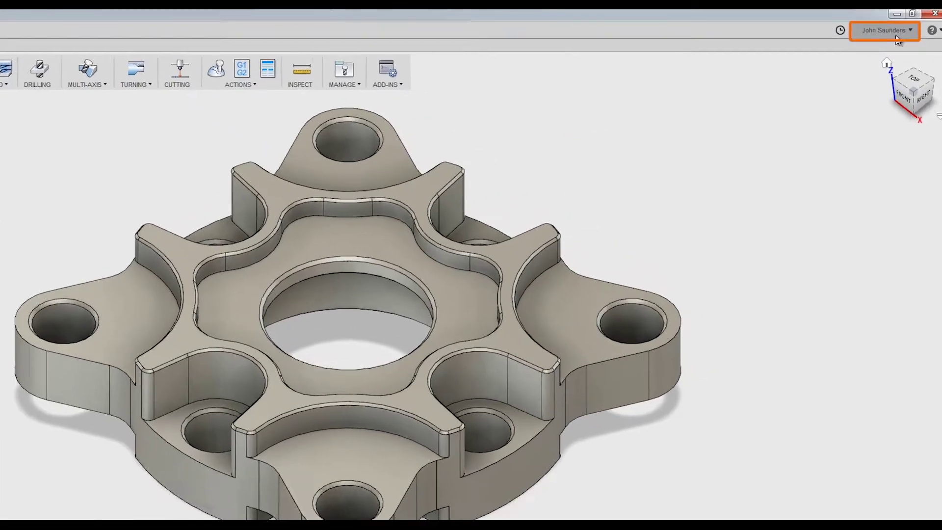
{"action": "left_click", "coordinate": [894, 27]}
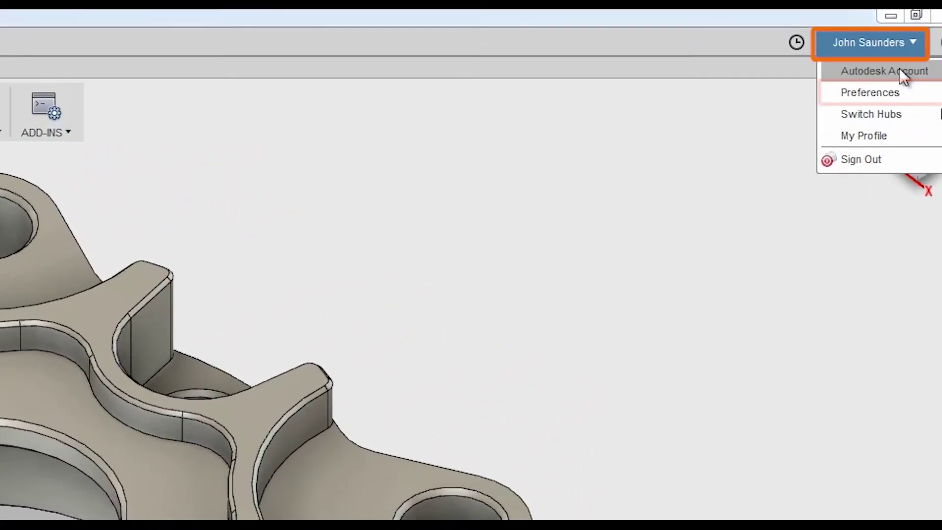
{"action": "left_click", "coordinate": [905, 93]}
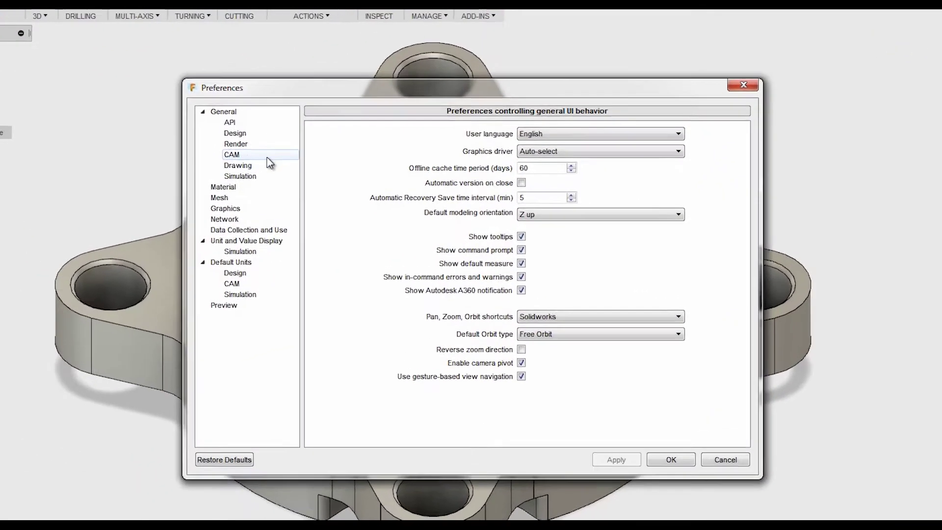
{"action": "left_click", "coordinate": [257, 194]}
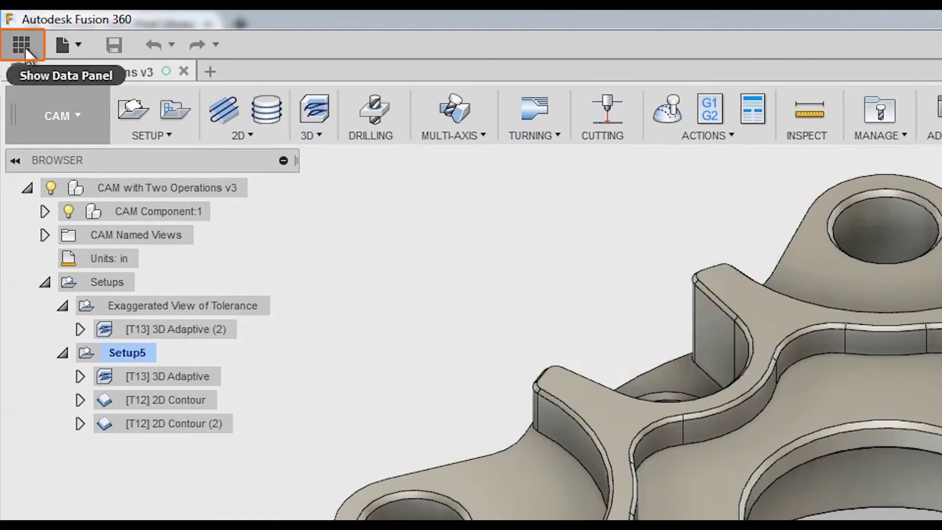
{"action": "left_click", "coordinate": [26, 49]}
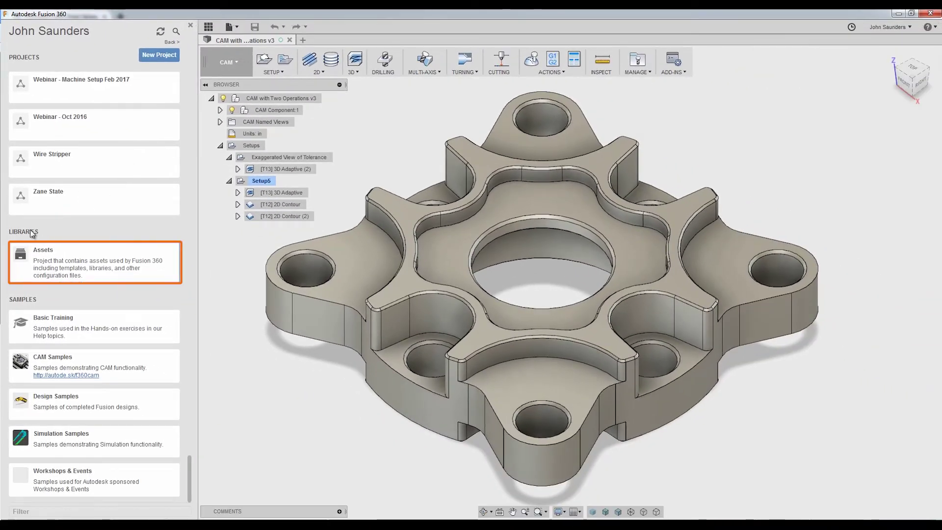
- Open Assets > CAMPosts, add tormach.cps to the Upload dialog, then cancel the upload
{"action": "left_click", "coordinate": [134, 263]}
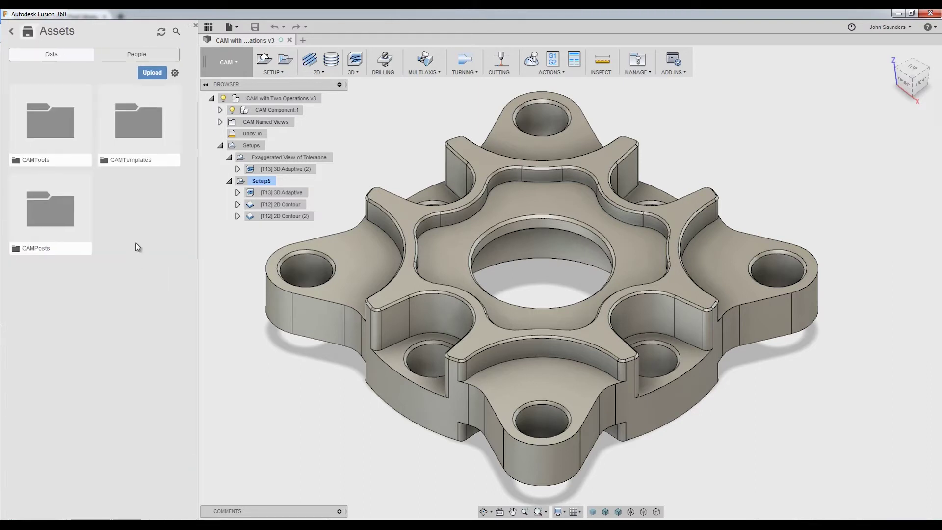
{"action": "double_click", "coordinate": [61, 208]}
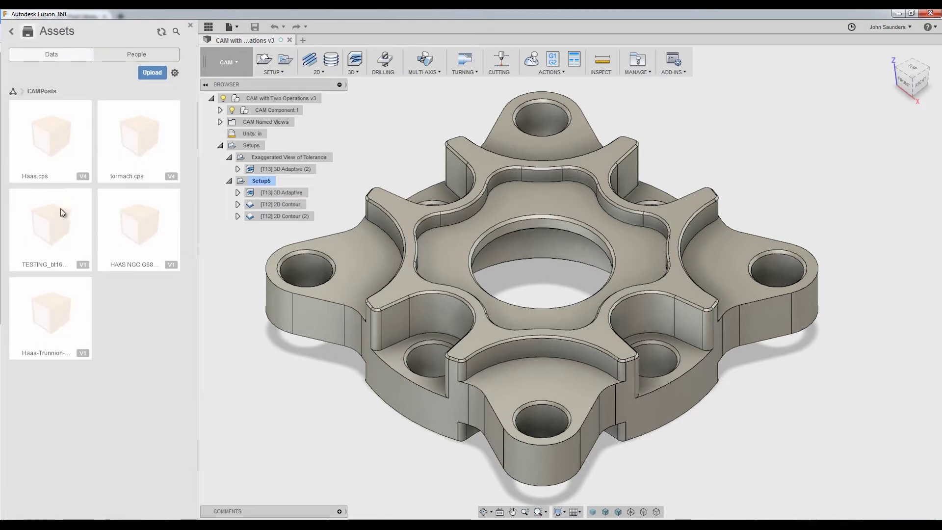
{"action": "left_click", "coordinate": [148, 71]}
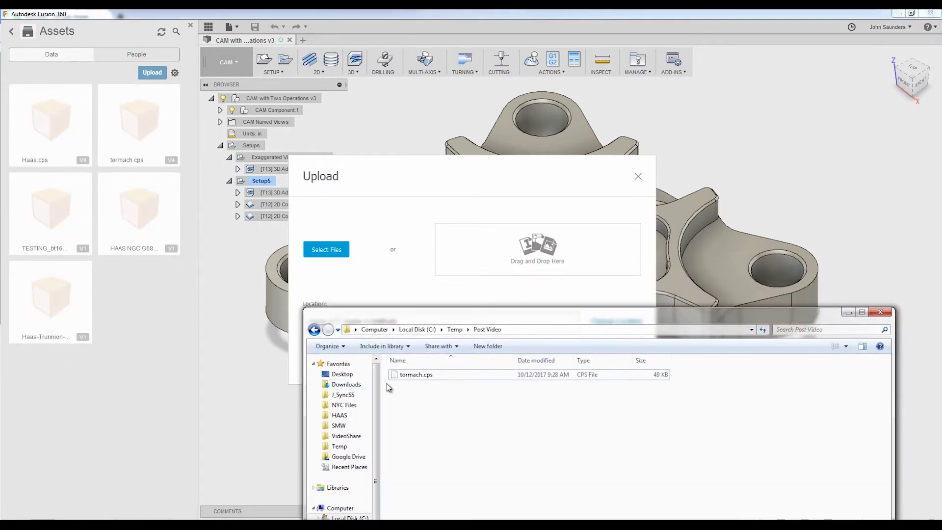
{"action": "left_click", "coordinate": [398, 375]}
{"action": "left_click_drag", "start_coordinate": [398, 378], "coordinate": [505, 256]}
{"action": "left_click", "coordinate": [416, 206]}
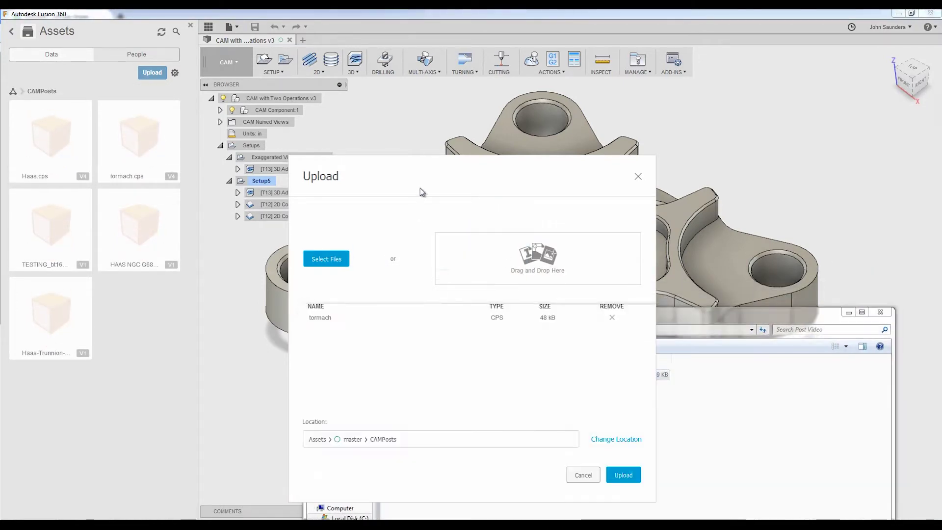
{"action": "left_click", "coordinate": [583, 475]}
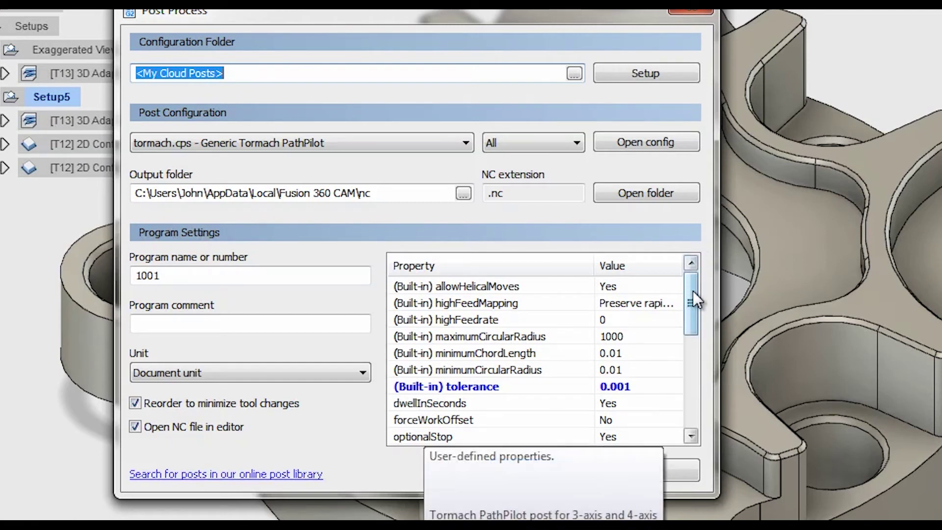
- Scroll the tormach.cps property list down to the smartCool settings
{"action": "left_click_drag", "start_coordinate": [692, 291], "coordinate": [700, 390]}
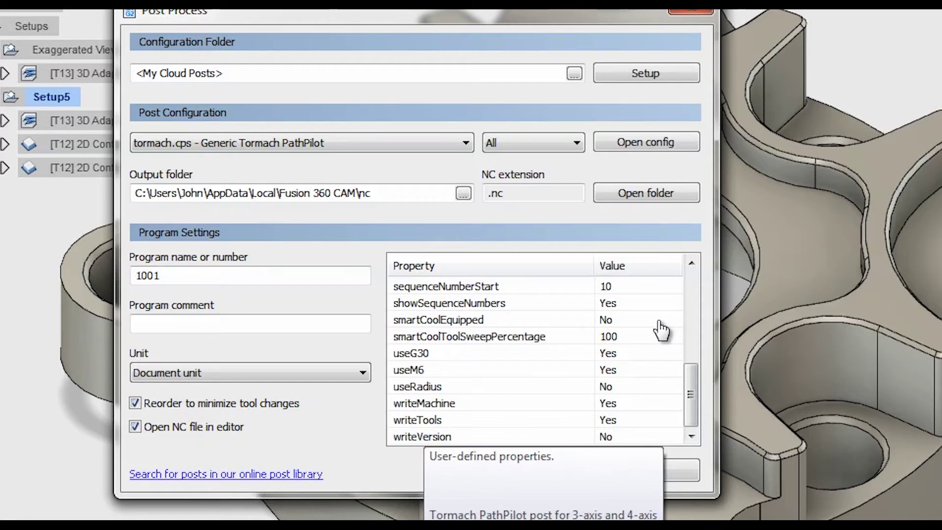
- Pick Haas.cps - Generic HAAS with useG187 Yes and optionallyCycleToolsAtStart, then post
{"action": "left_click", "coordinate": [175, 145]}
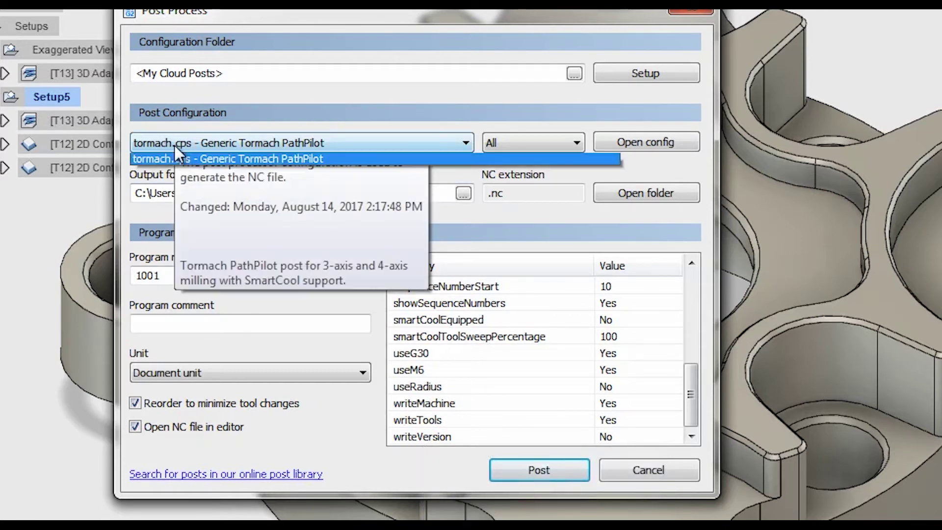
{"action": "left_click", "coordinate": [185, 160]}
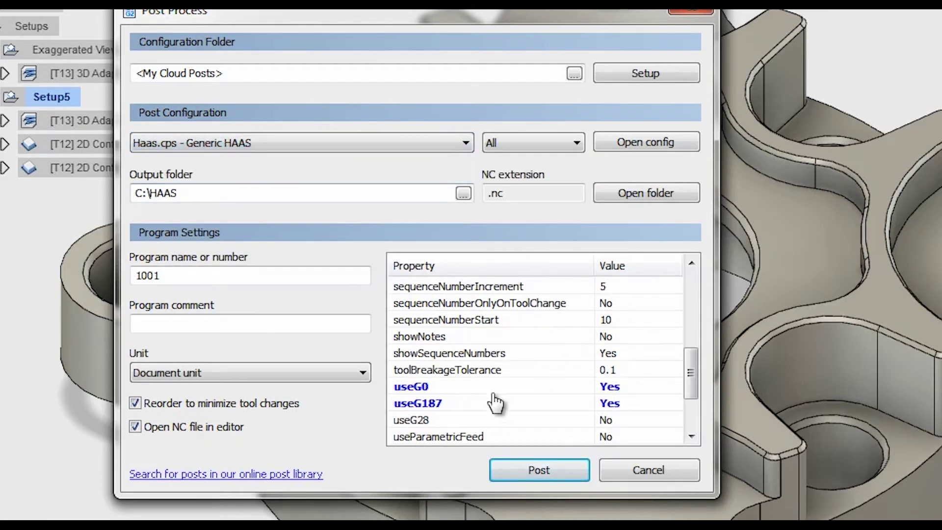
{"action": "left_click", "coordinate": [635, 405]}
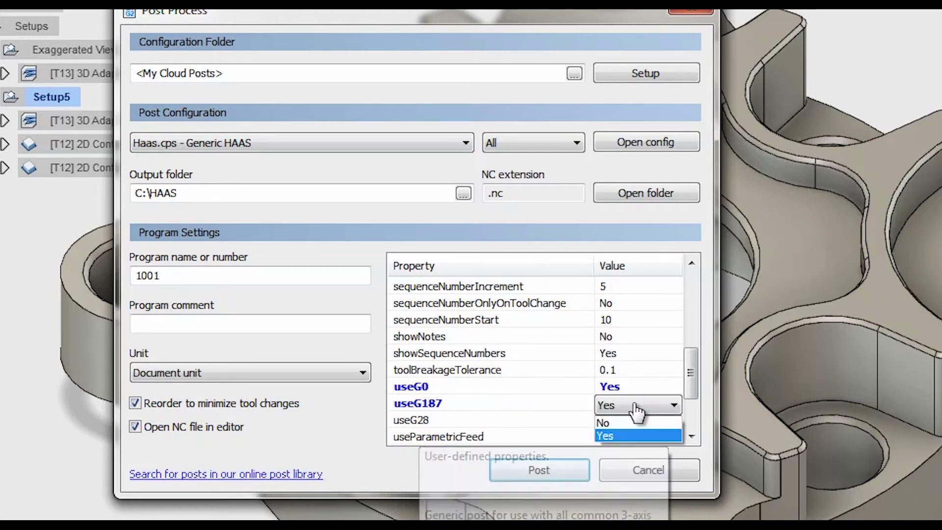
{"action": "left_click", "coordinate": [638, 407]}
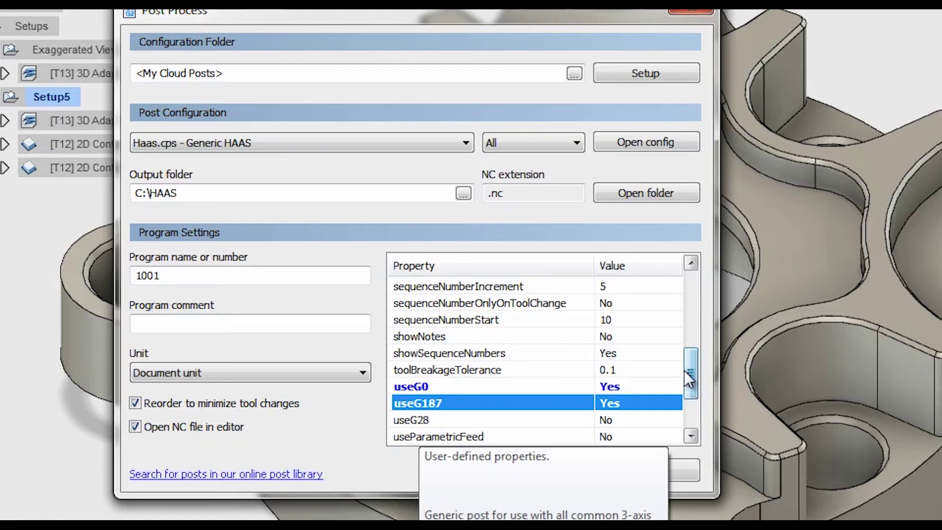
{"action": "scroll", "coordinate": [505, 363], "scroll_direction": "up", "scroll_amount": 3}
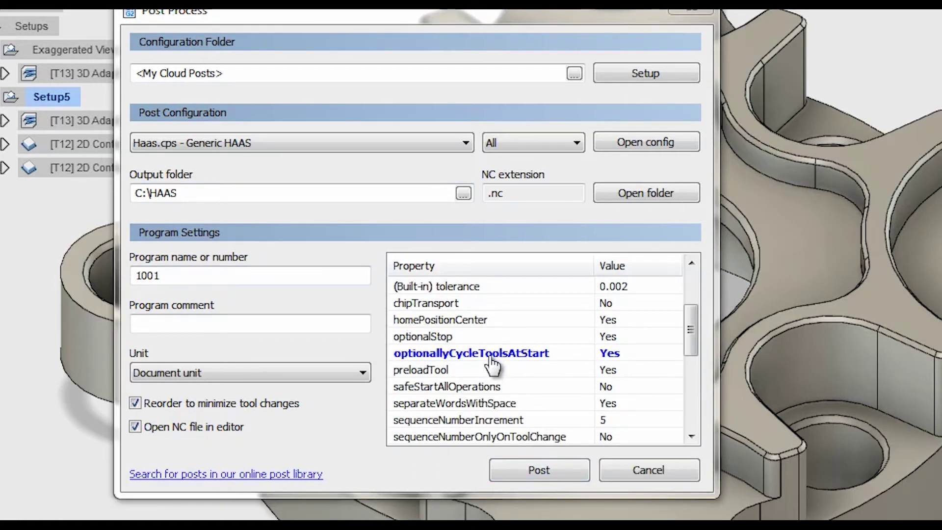
{"action": "left_click", "coordinate": [452, 360]}
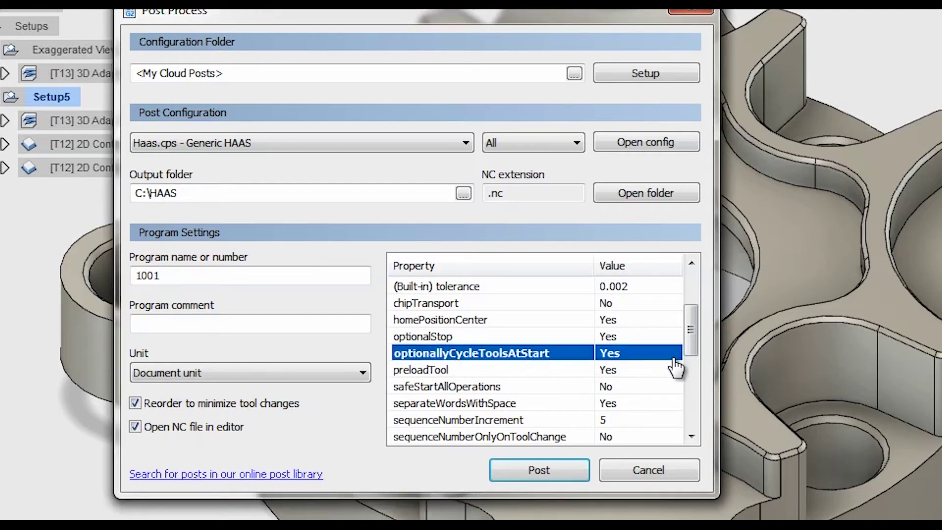
{"action": "left_click", "coordinate": [530, 472]}
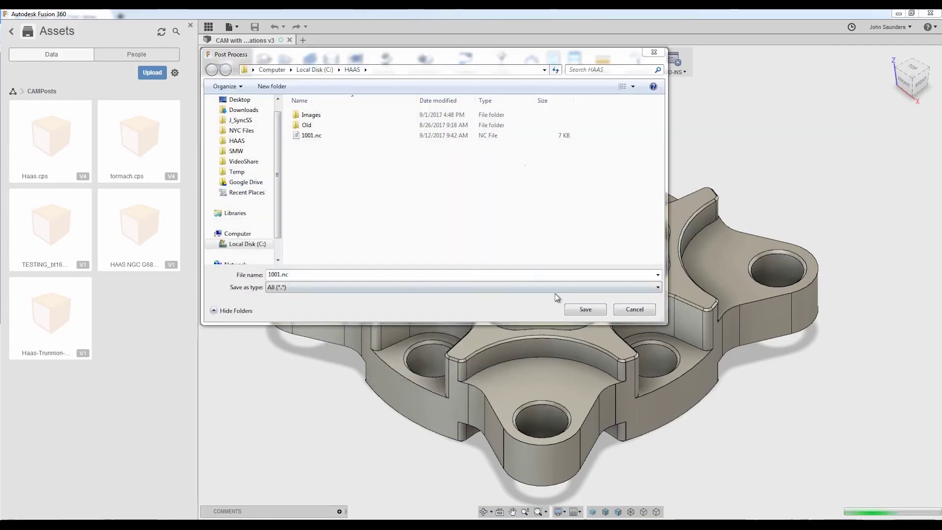
- Save 1001.nc in C:\HAAS, replacing the existing file
{"action": "left_click", "coordinate": [585, 311]}
{"action": "left_click", "coordinate": [496, 269]}
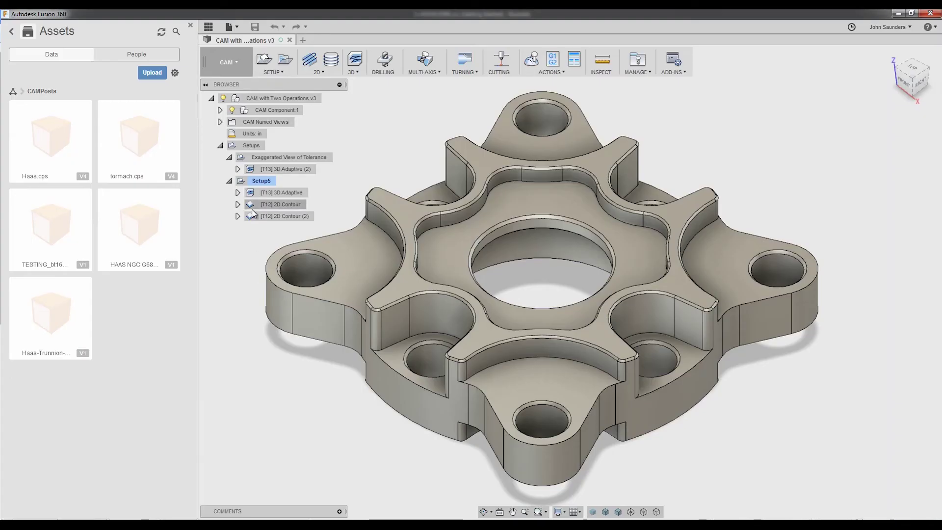
{"action": "left_click", "coordinate": [278, 192]}
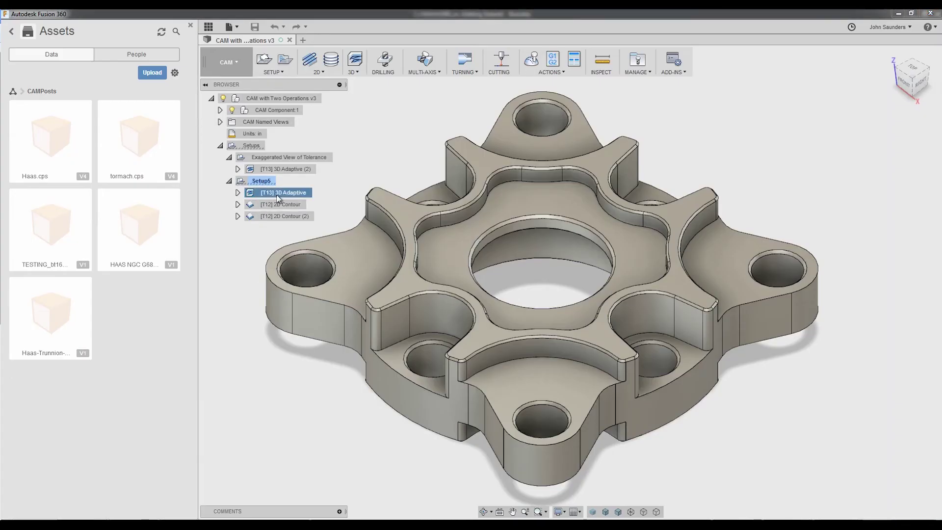
{"action": "left_click", "coordinate": [262, 182]}
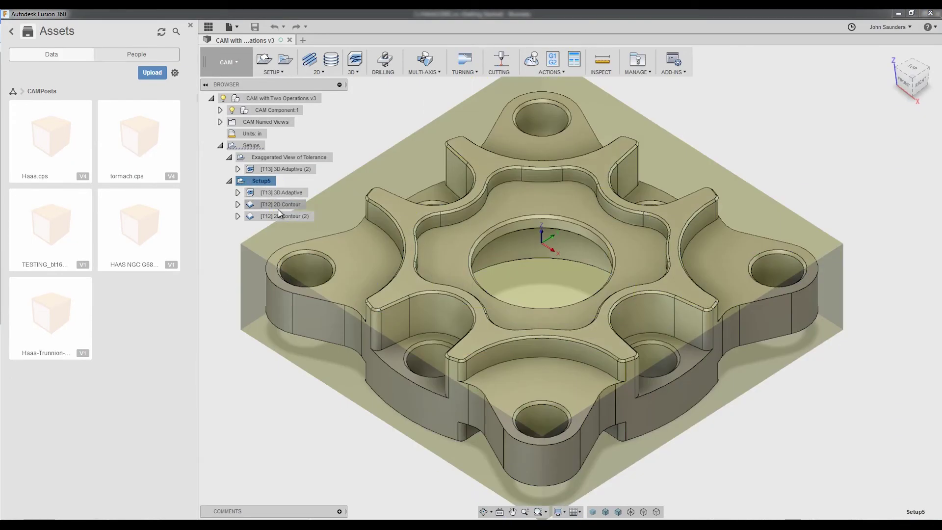
{"action": "left_click", "coordinate": [290, 157]}
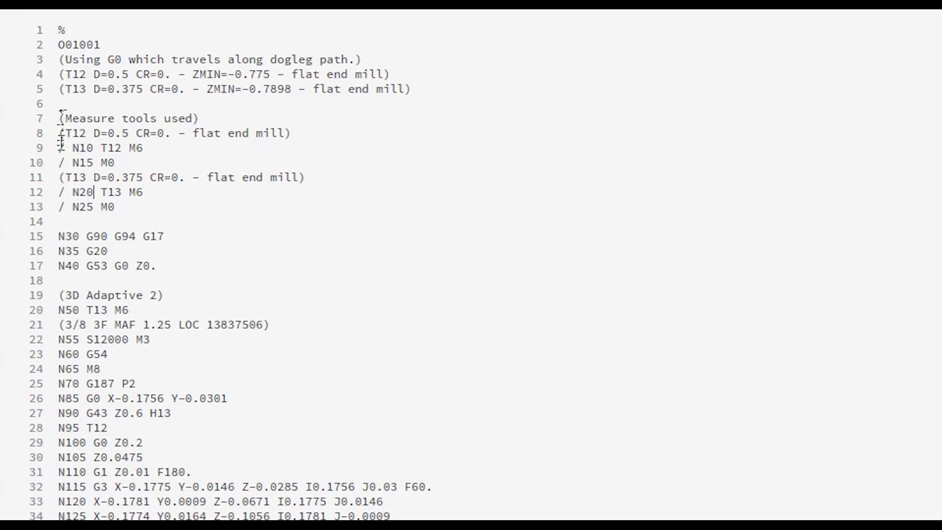
{"action": "left_click_drag", "start_coordinate": [58, 148], "coordinate": [65, 148]}
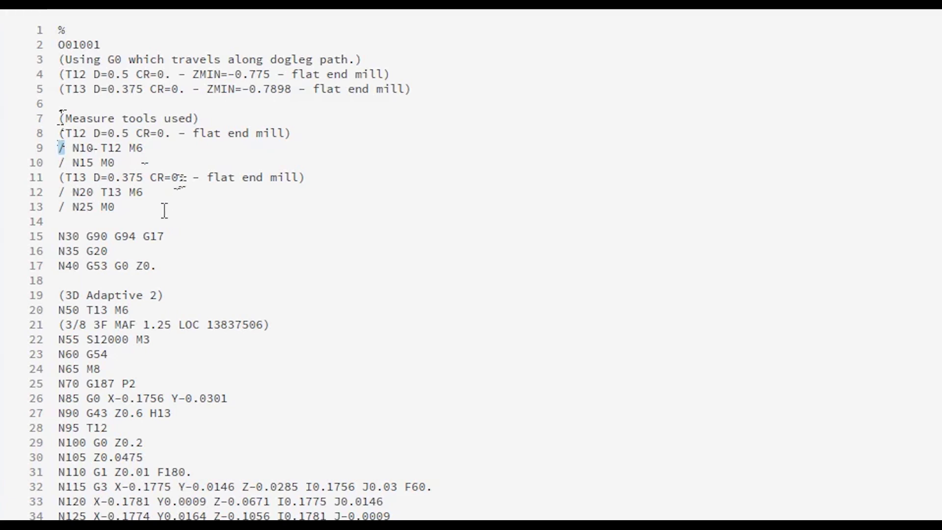